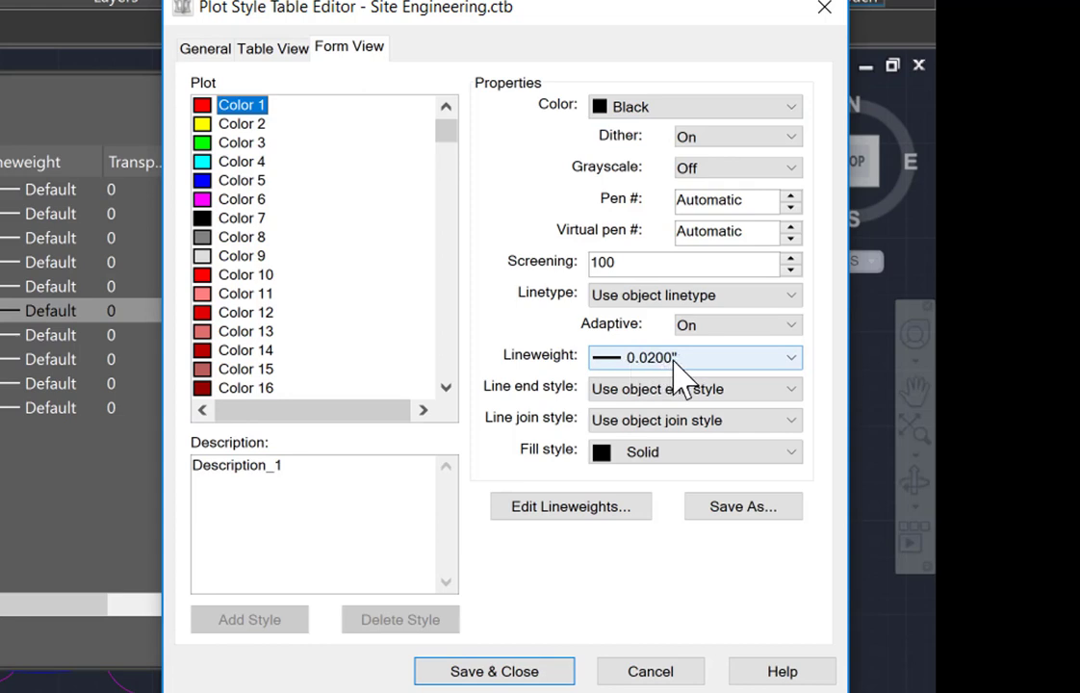
# Step: Review the lineweights assigned to Color 1 through Color 6 in the Site Engineering.ctb plot style table
pyautogui.click(679, 358)
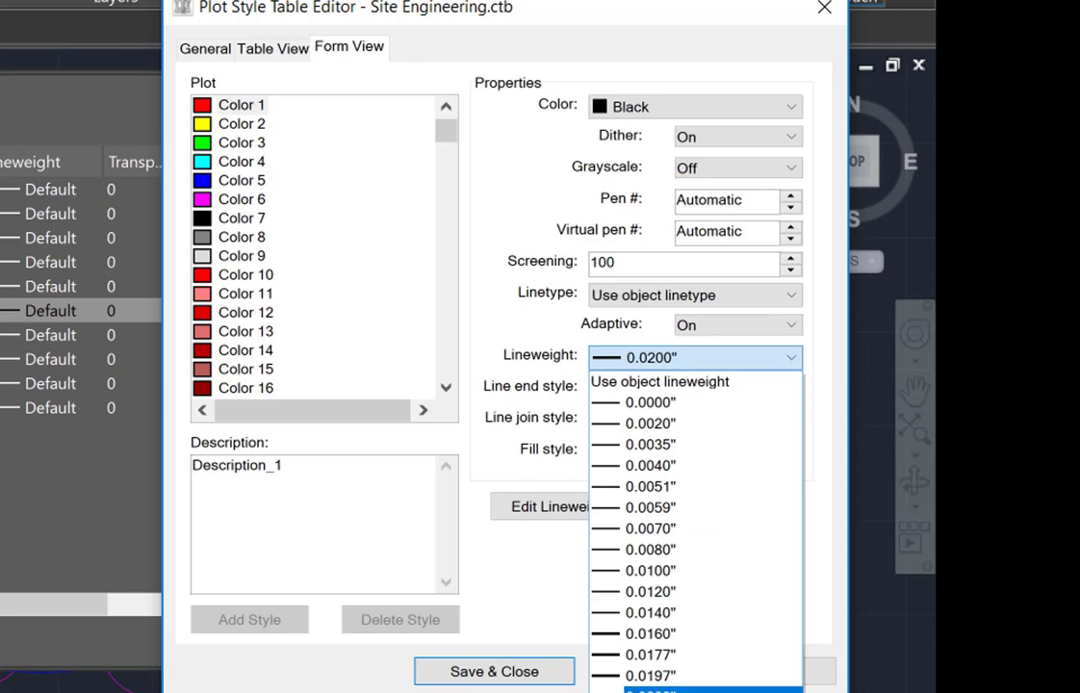
pyautogui.click(678, 358)
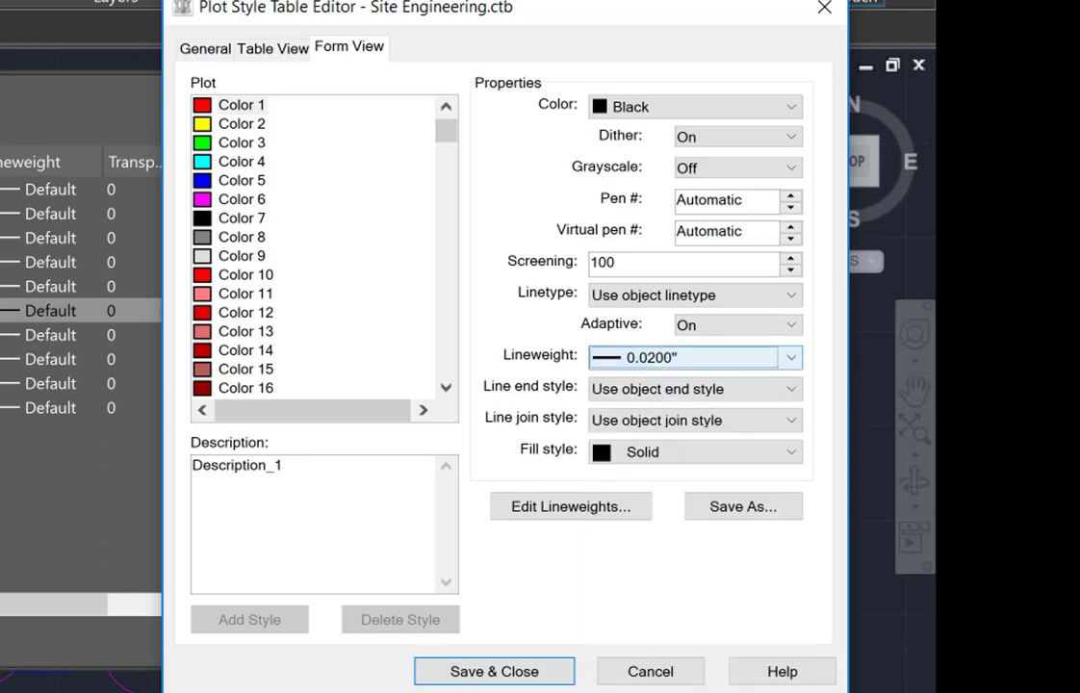
pyautogui.click(242, 124)
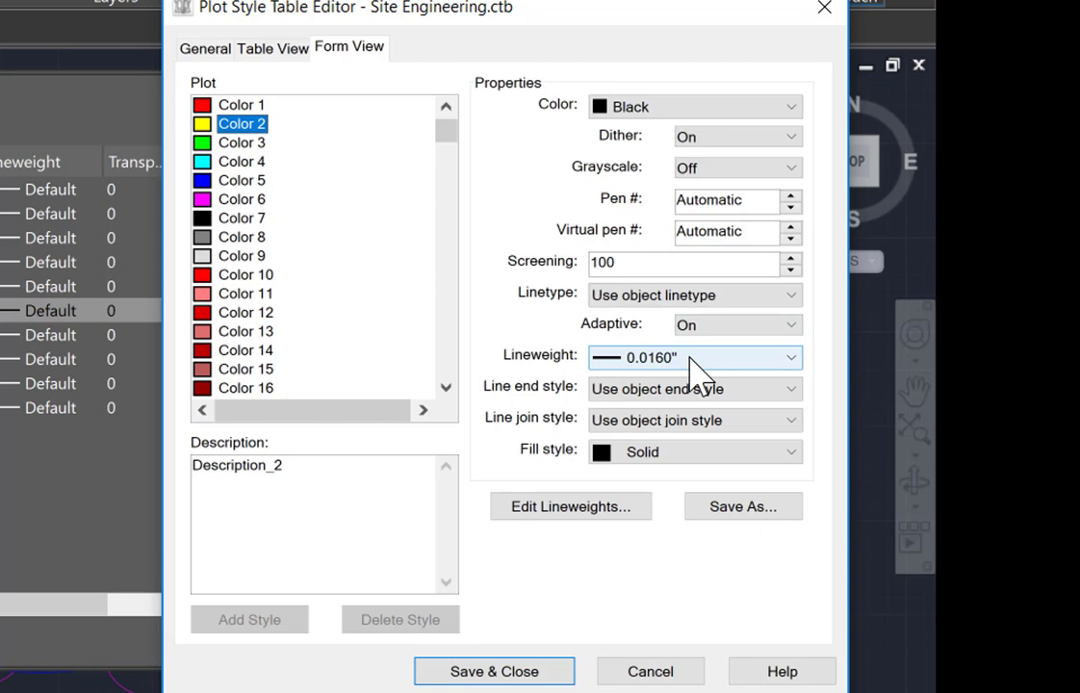
pyautogui.click(202, 140)
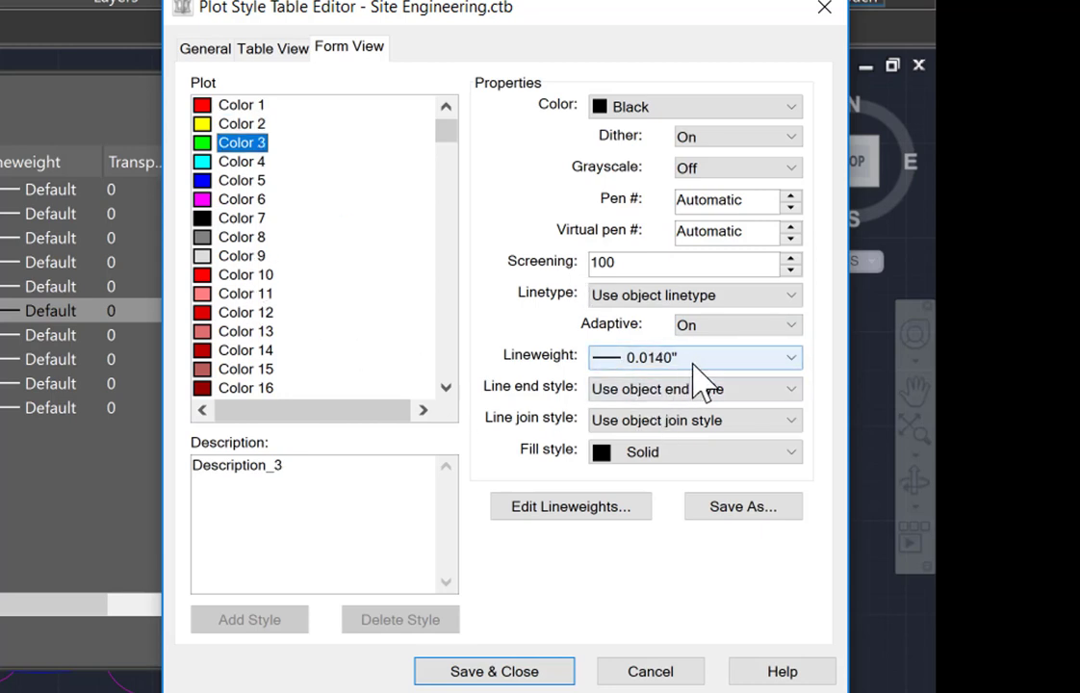
pyautogui.press('Down')
pyautogui.press('Down')
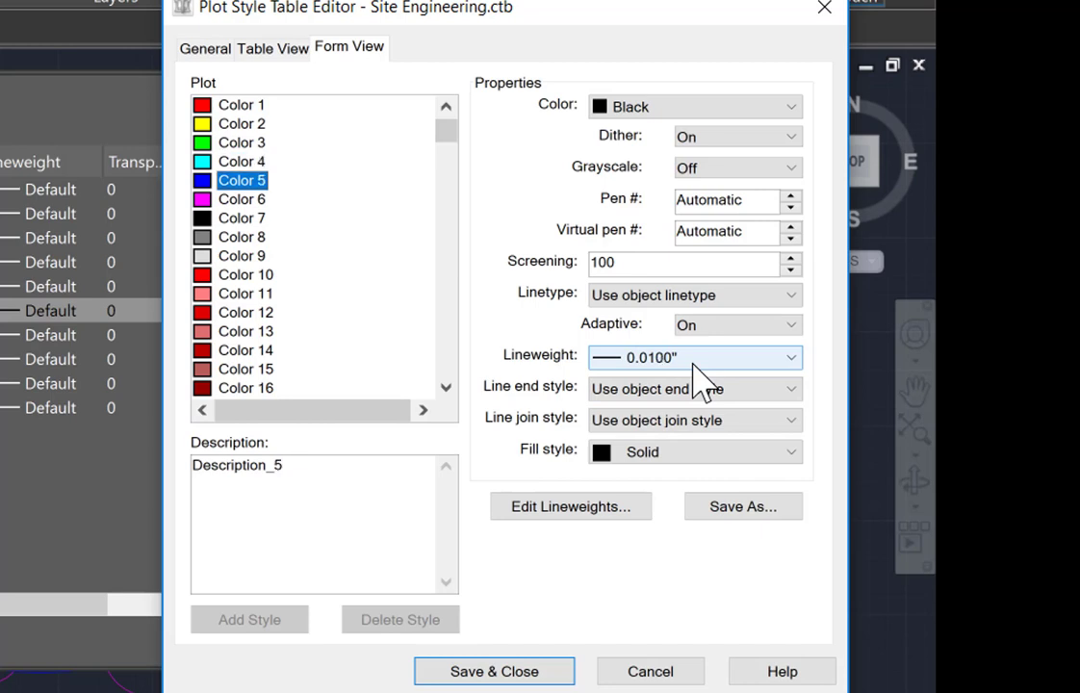
pyautogui.press('Down')
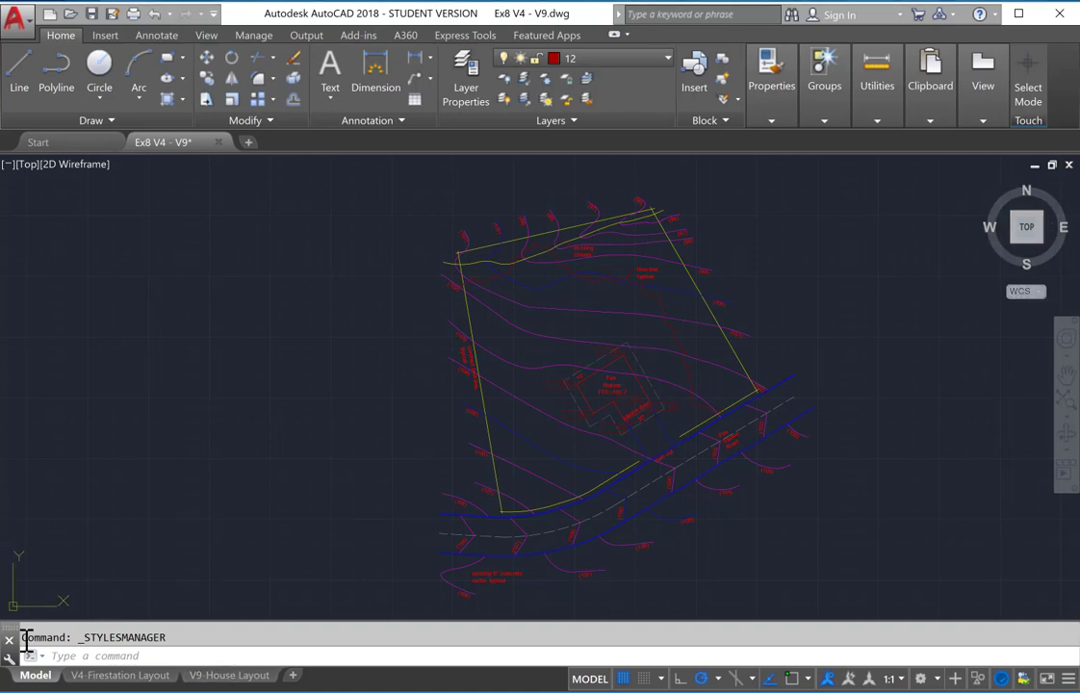
# Step: Open the Plot Styles folder and move the Site Engineering plot style file into it from the Downloads folder
pyautogui.click(23, 25)
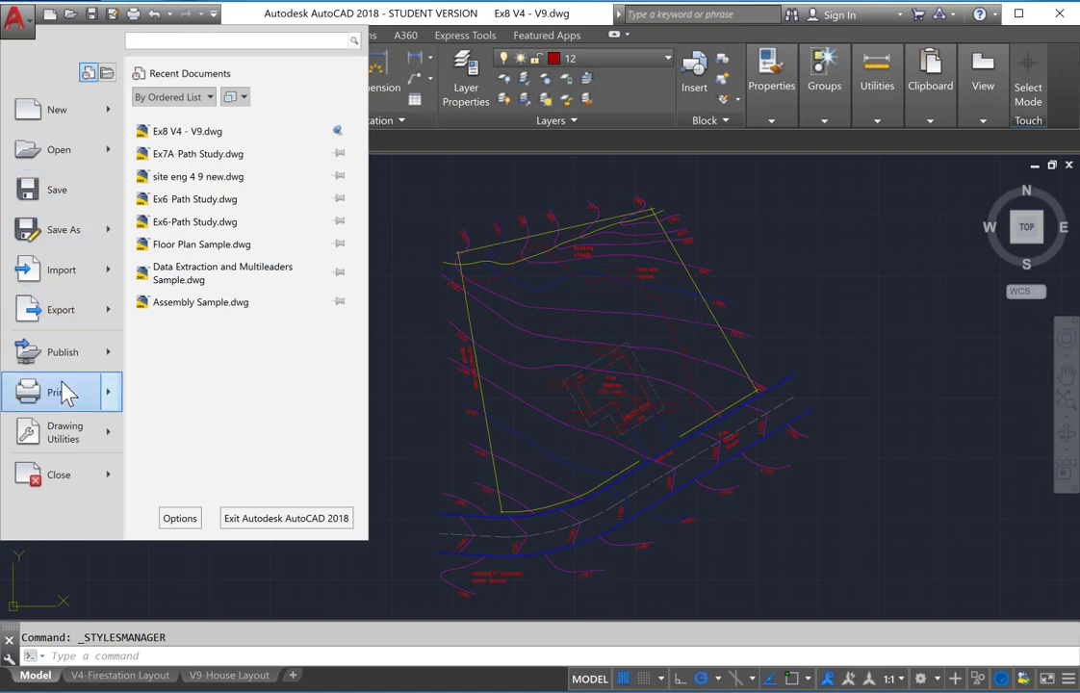
pyautogui.moveTo(63, 393)
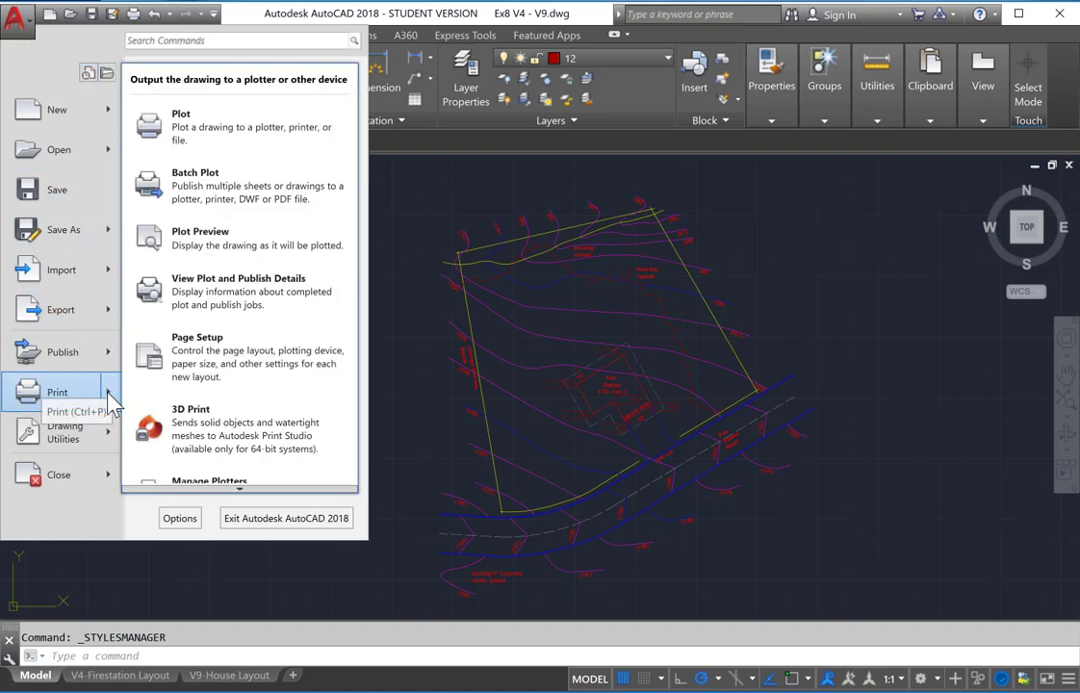
pyautogui.moveTo(232, 491)
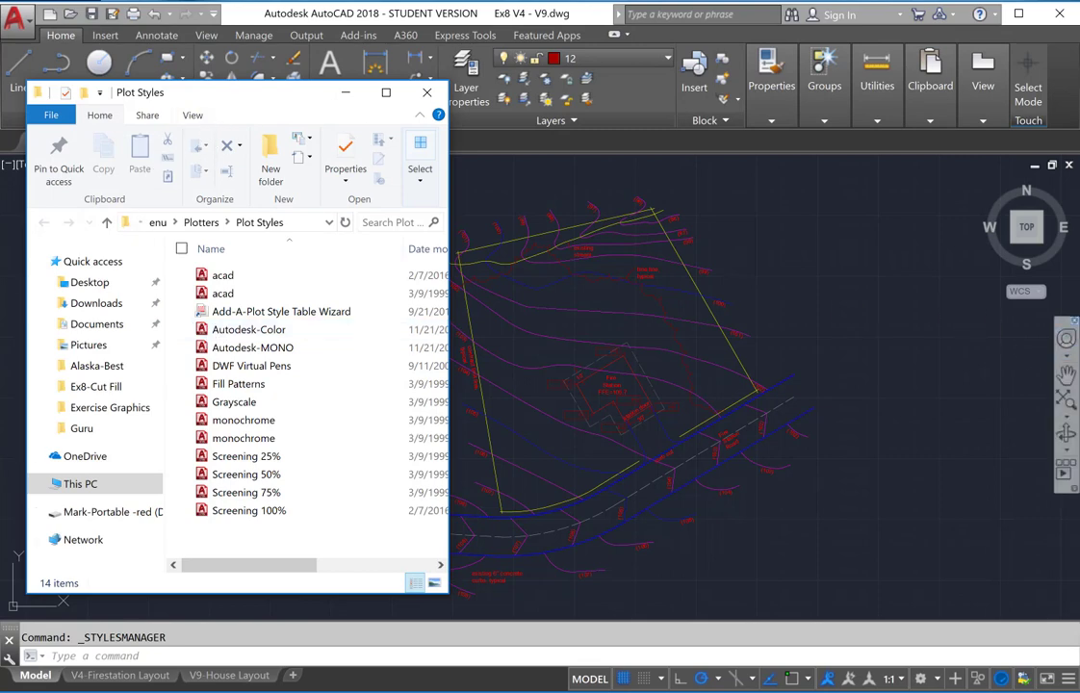
pyautogui.moveTo(1079, 346); pyautogui.dragTo(778, 127)
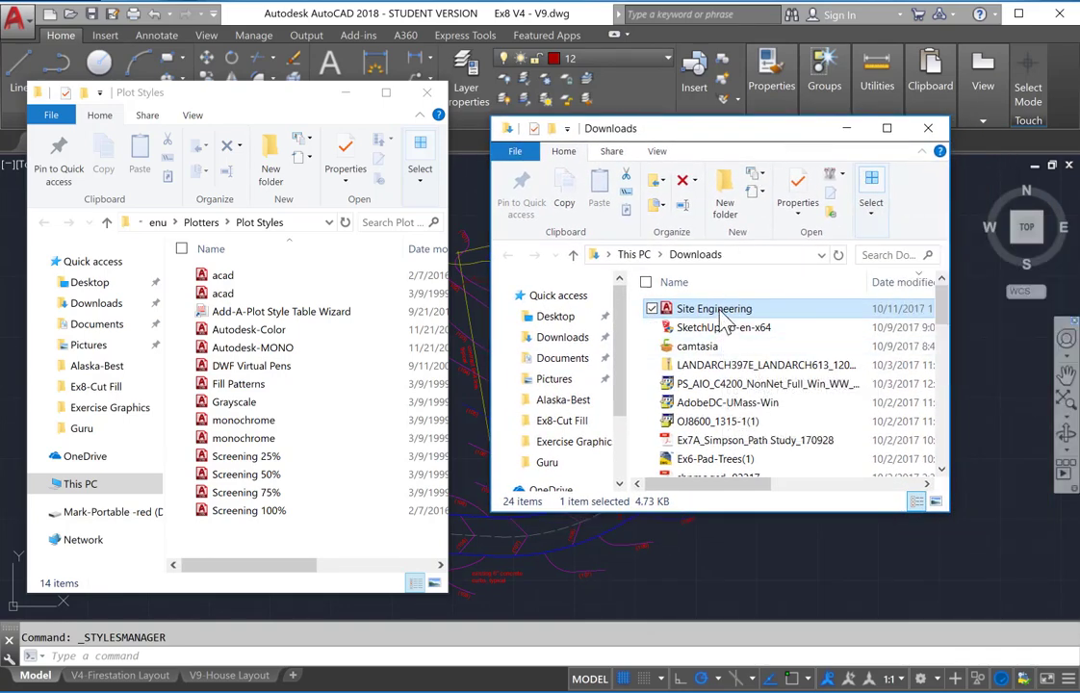
pyautogui.moveTo(721, 311); pyautogui.dragTo(245, 448)
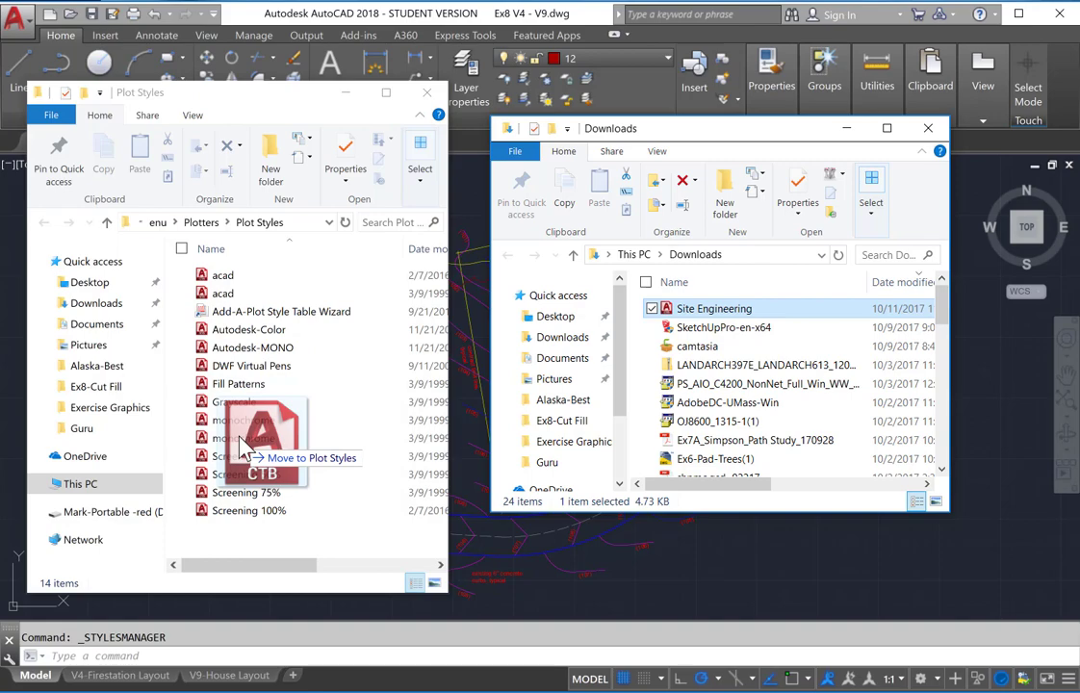
pyautogui.moveTo(243, 447); pyautogui.dragTo(246, 448)
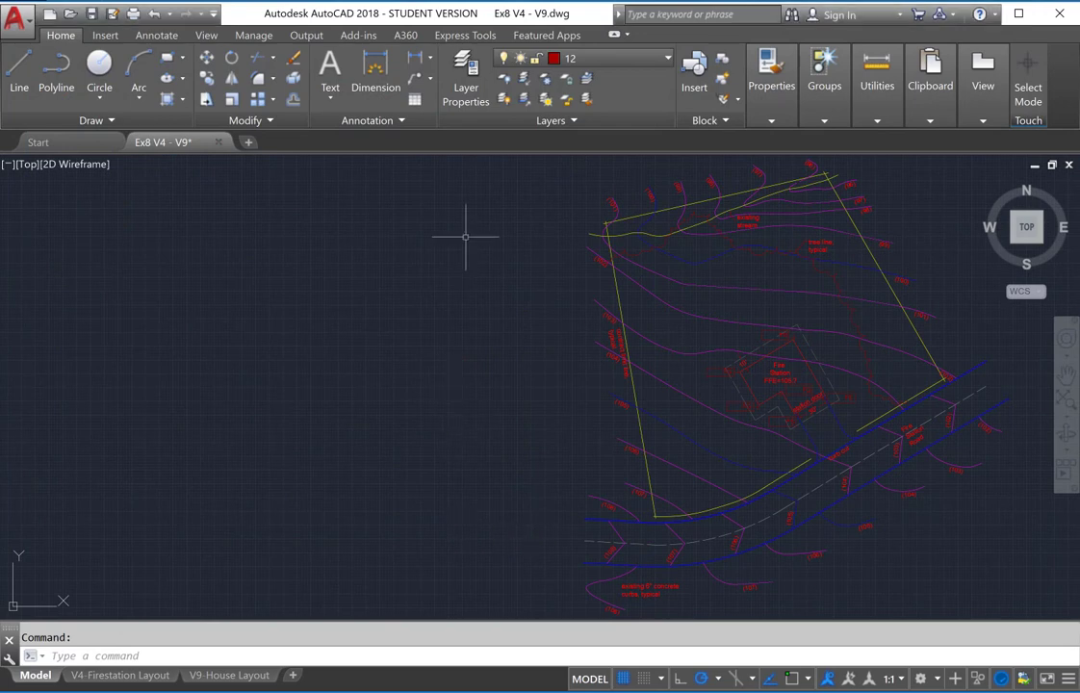
# Step: Review the colors, linetypes and lineweights of the drawing's layers in the layer properties
pyautogui.click(477, 88)
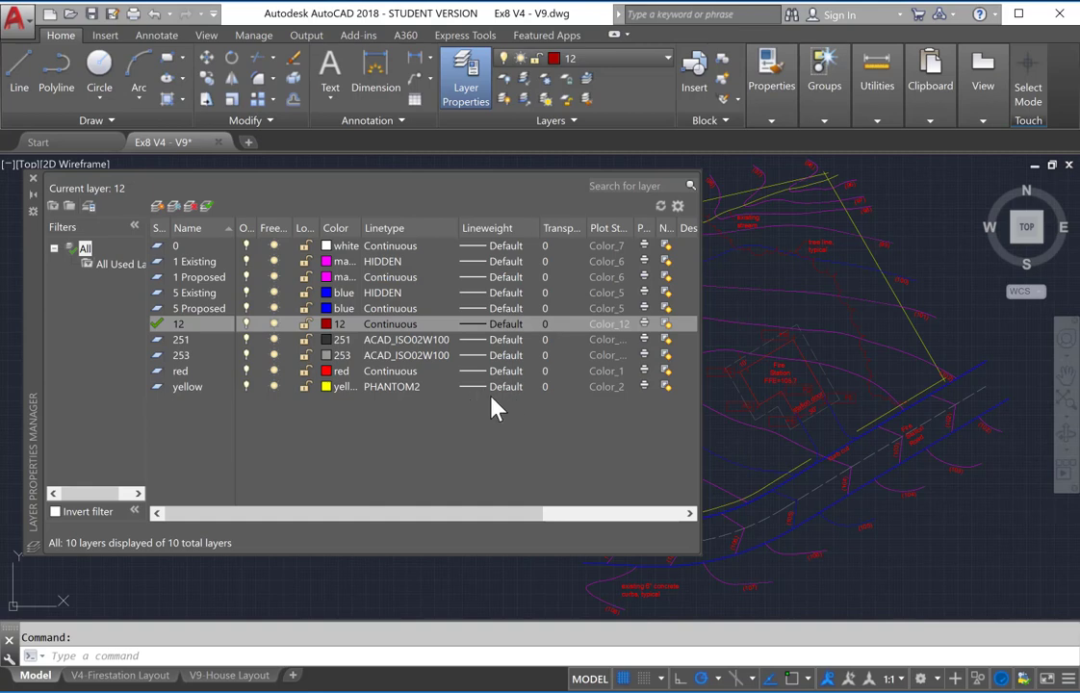
pyautogui.click(33, 179)
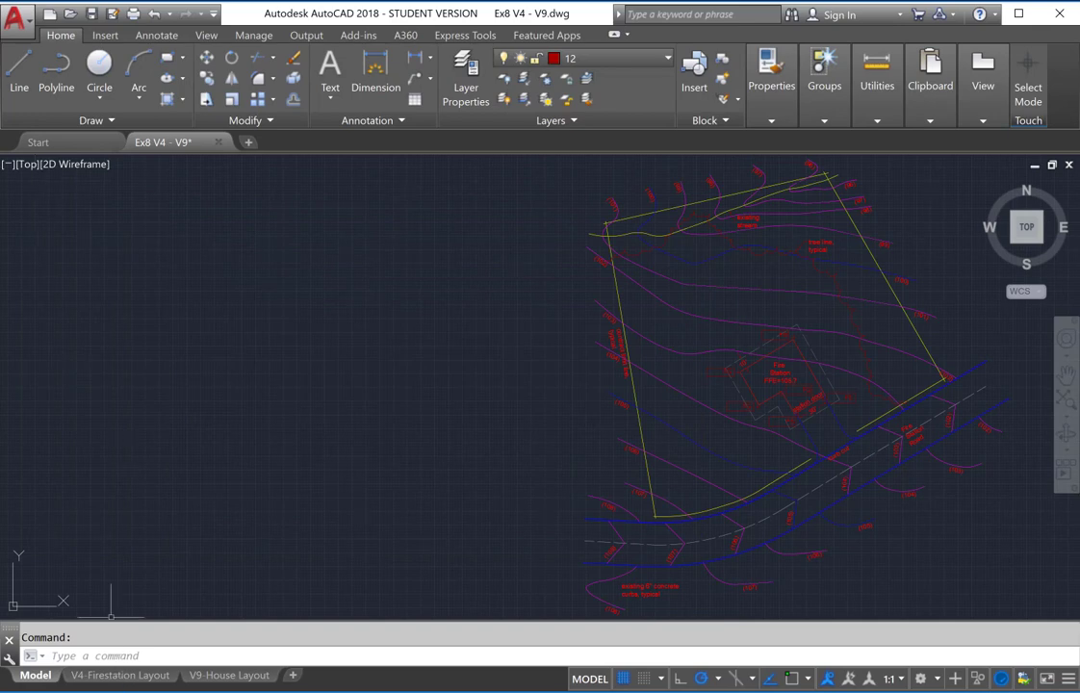
# Step: Open the plot settings for V4-Firestation Layout and check that the plot style table is Site Engineering.ctb
pyautogui.click(133, 676)
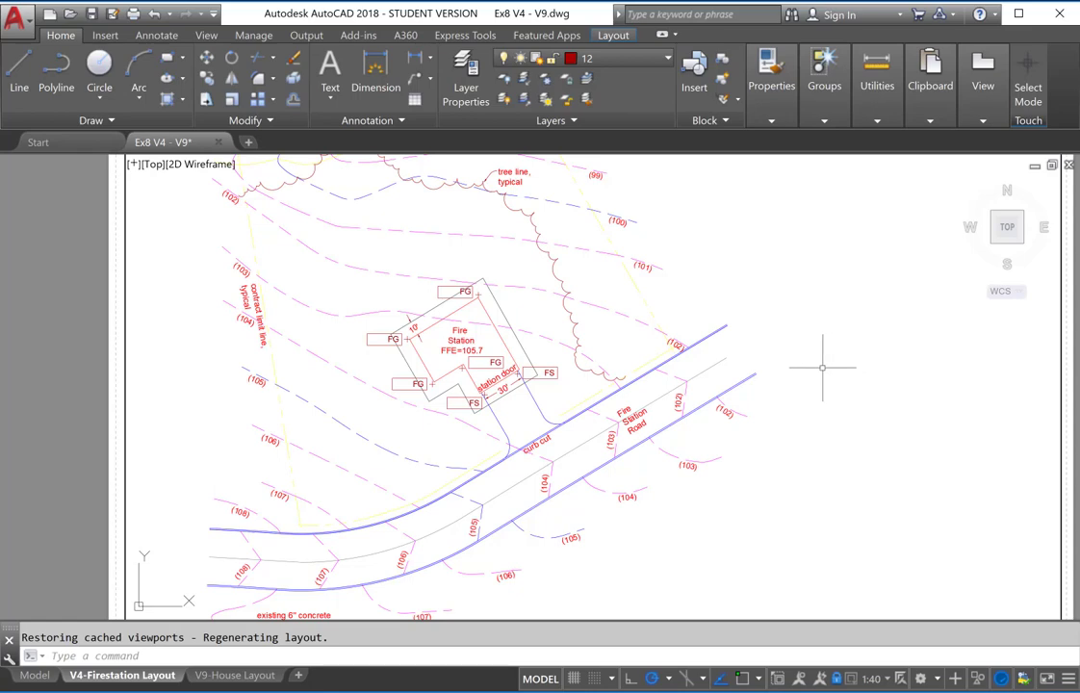
pyautogui.write('PLOT')
pyautogui.press('Return')
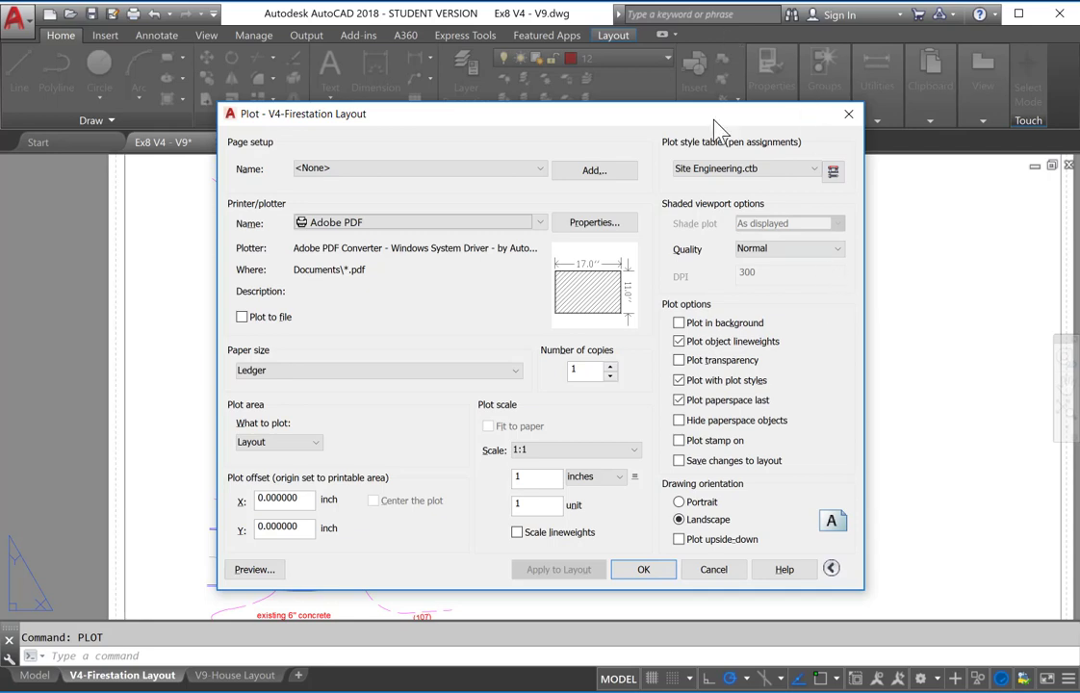
pyautogui.click(813, 168)
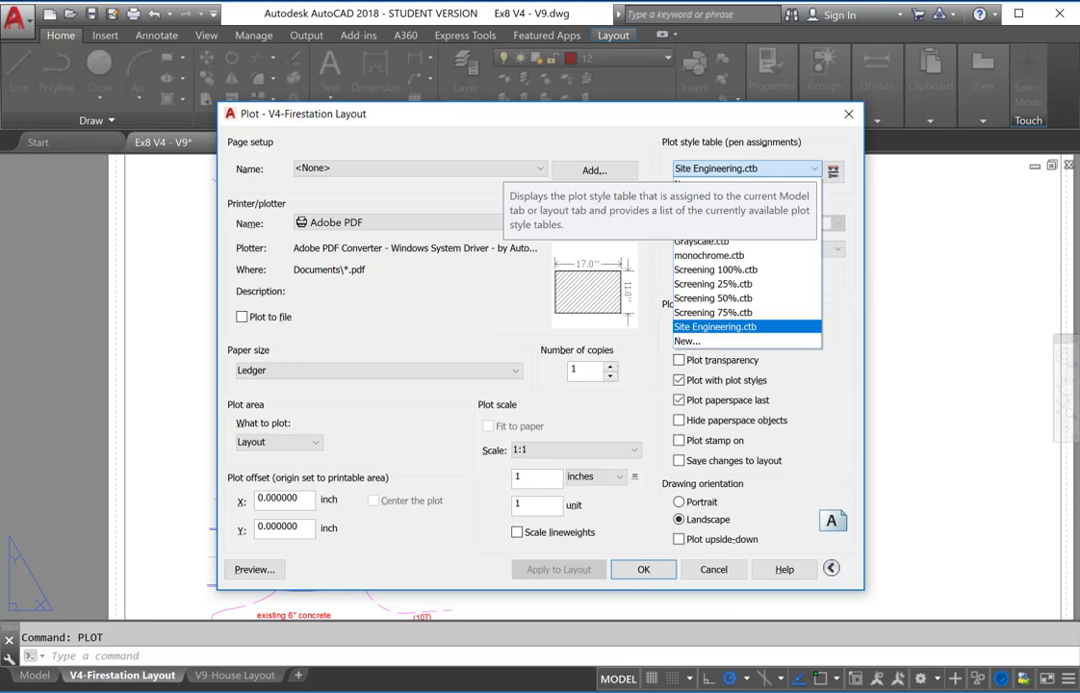
pyautogui.click(817, 169)
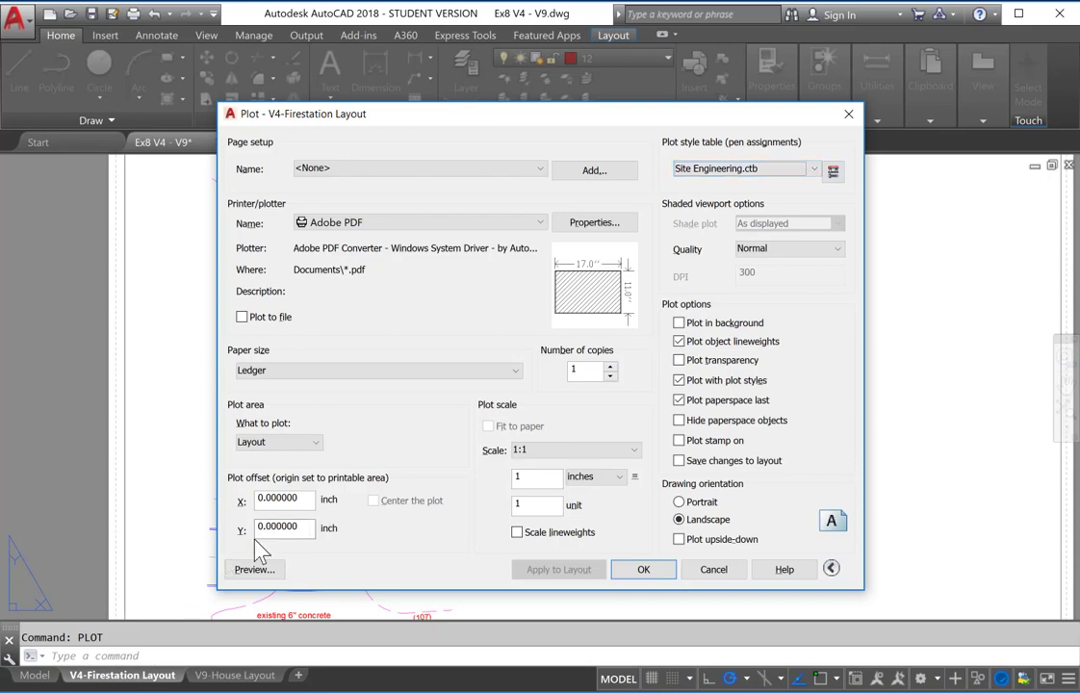
# Step: Preview the plot and examine the line weights and linetypes of the fire station, contract limit line, contours and stream
pyautogui.click(254, 569)
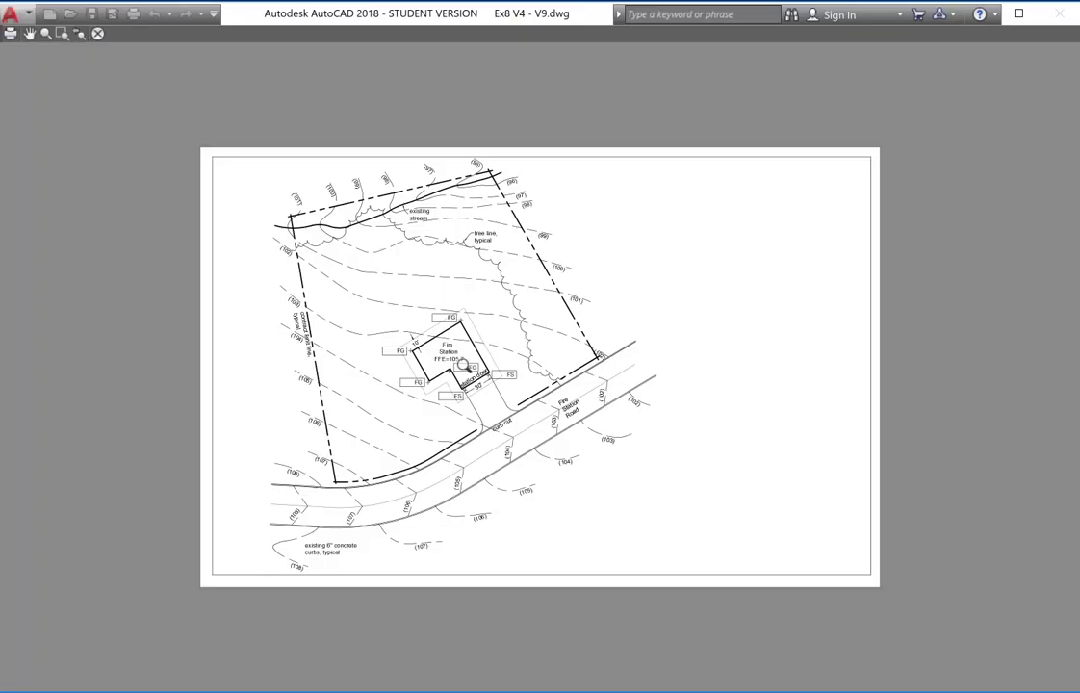
pyautogui.scroll(3, 447, 375)
pyautogui.scroll(3, 448, 375)
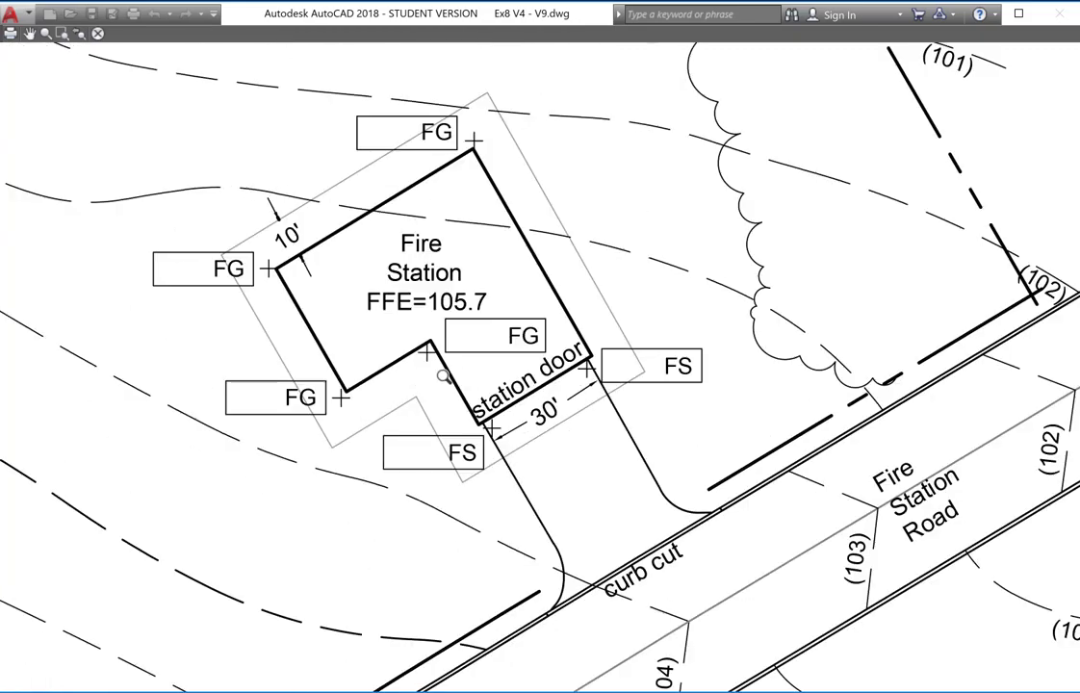
pyautogui.scroll(-1, 387, 319)
pyautogui.moveTo(382, 316); pyautogui.dragTo(537, 358)
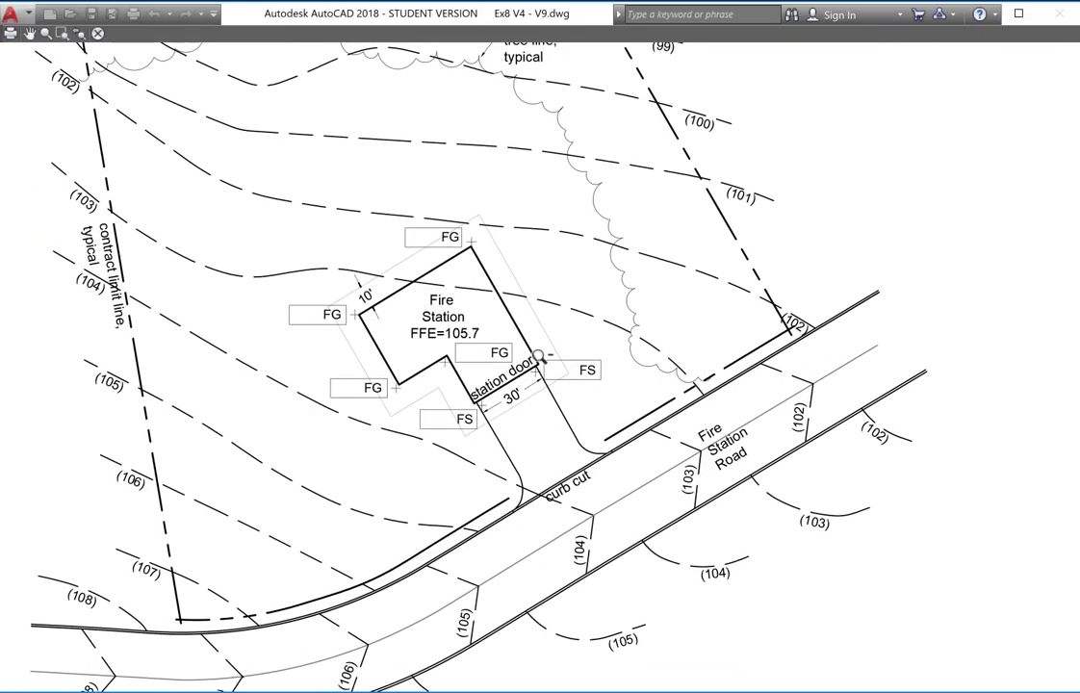
pyautogui.moveTo(409, 330)
pyautogui.mouseDown(button='middle')
pyautogui.moveTo(461, 335)
pyautogui.moveTo(757, 448)
pyautogui.moveTo(605, 323)
pyautogui.moveTo(634, 318)
pyautogui.moveTo(673, 419)
pyautogui.moveTo(690, 375)
pyautogui.moveTo(606, 381)
pyautogui.moveTo(641, 350)
pyautogui.moveTo(660, 299)
pyautogui.moveTo(667, 305)
pyautogui.mouseUp(button='middle')
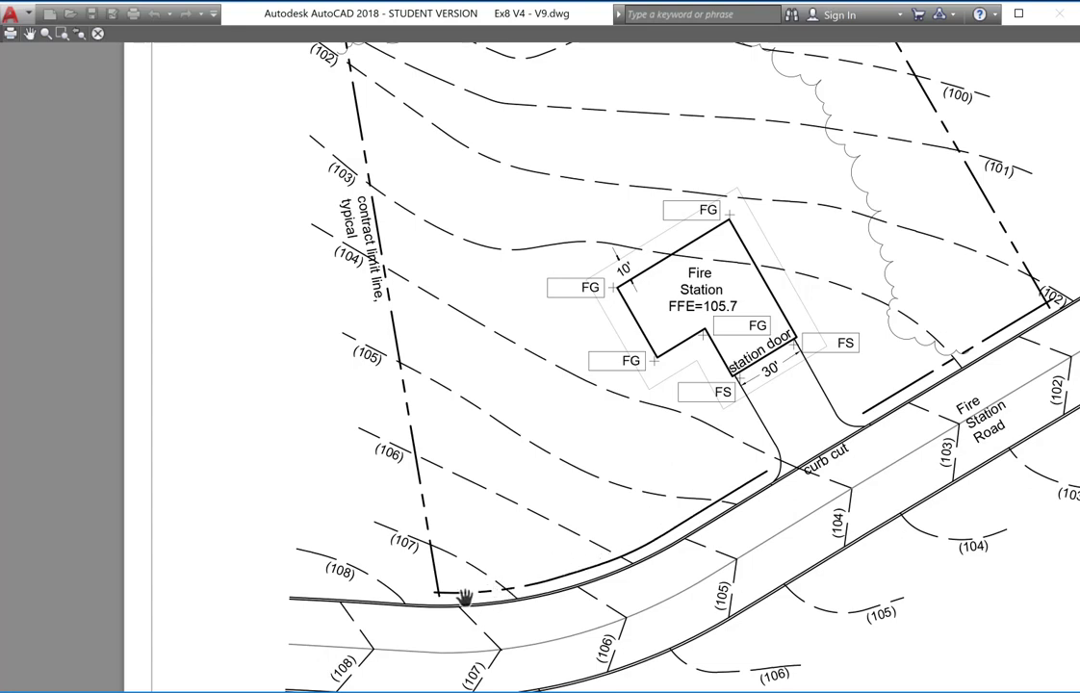
pyautogui.moveTo(494, 156); pyautogui.dragTo(518, 498)
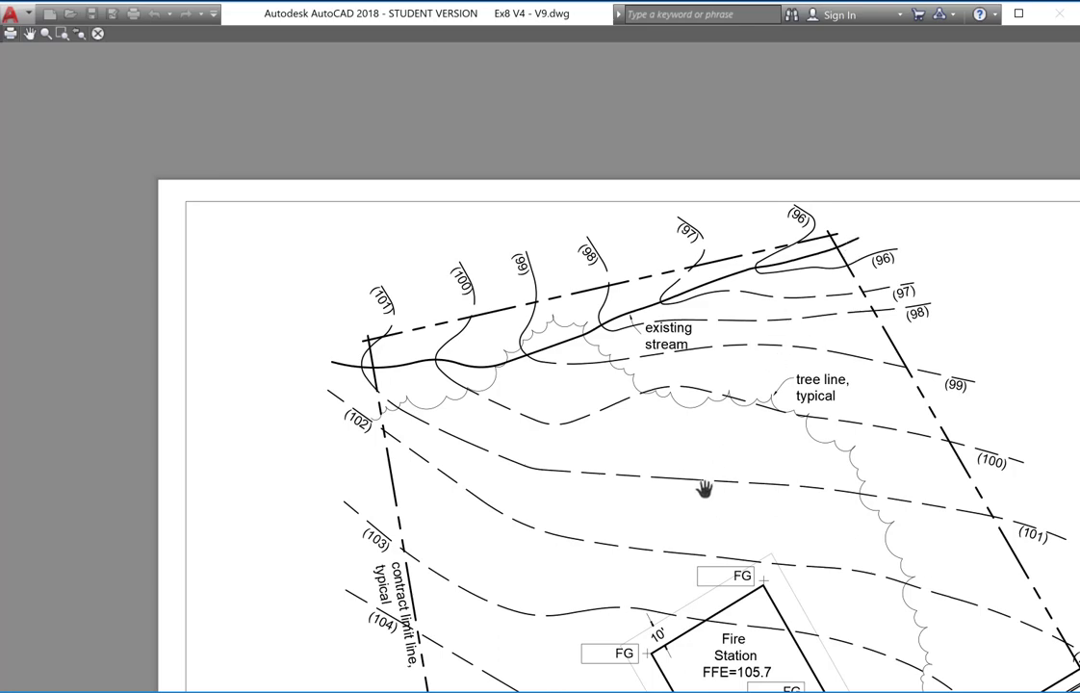
pyautogui.moveTo(702, 487)
pyautogui.mouseDown()
pyautogui.moveTo(576, 241)
pyautogui.moveTo(561, 234)
pyautogui.mouseUp()
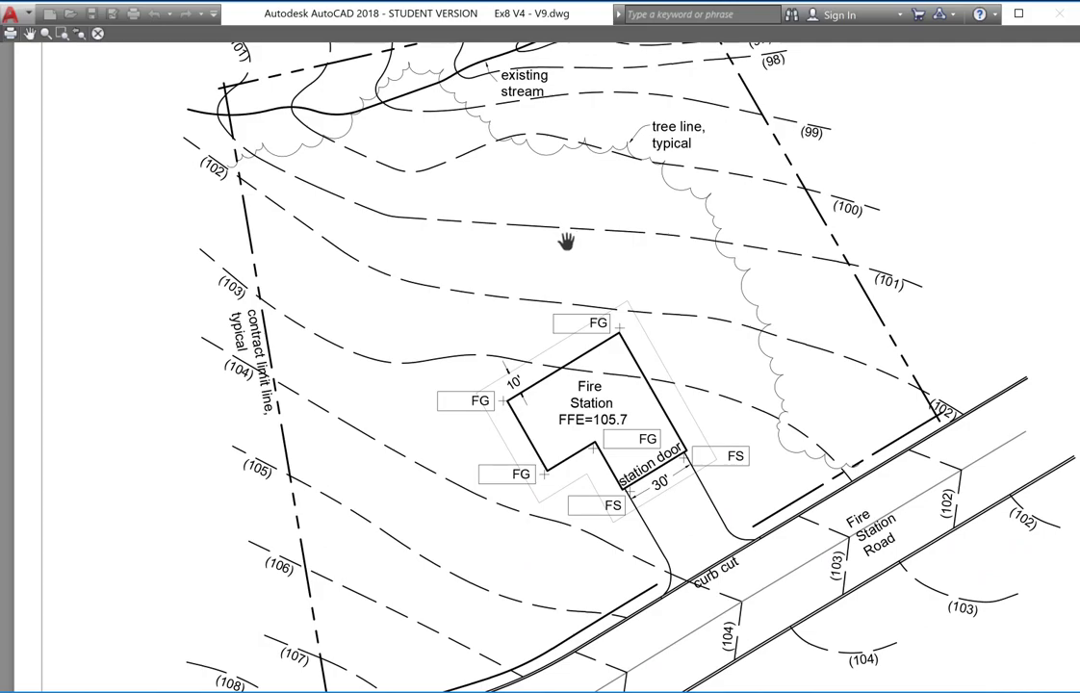
pyautogui.press('Escape')
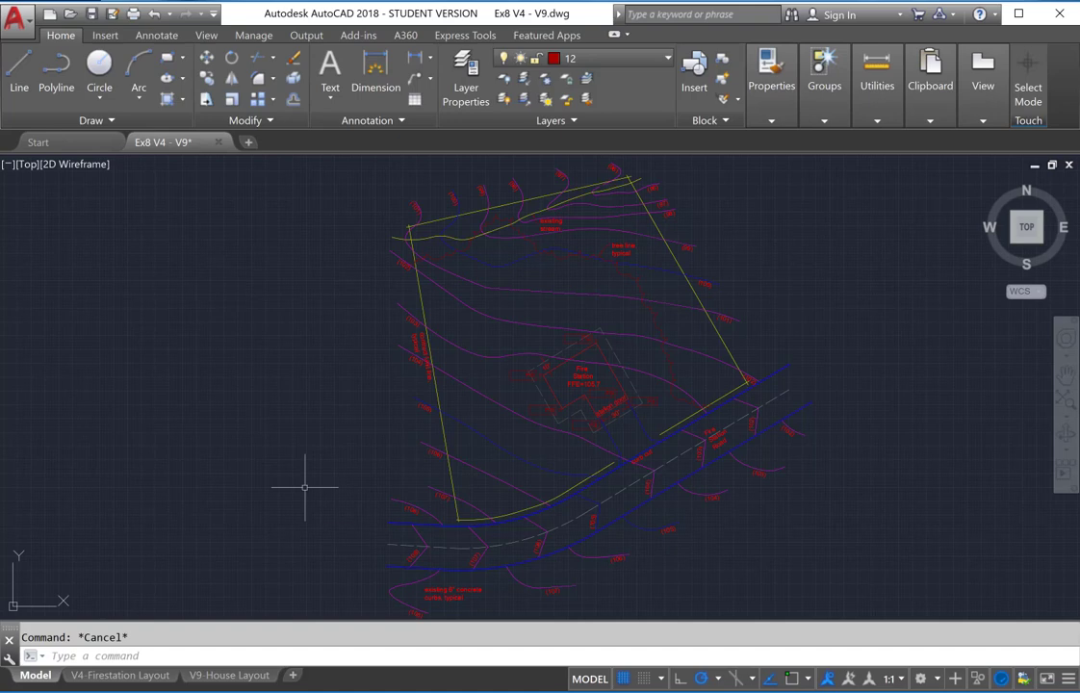
# Step: Turn on linetype generation for all polylines in the site plan with a multiple PEDIT, without converting lines, arcs and splines
pyautogui.write('pedi')
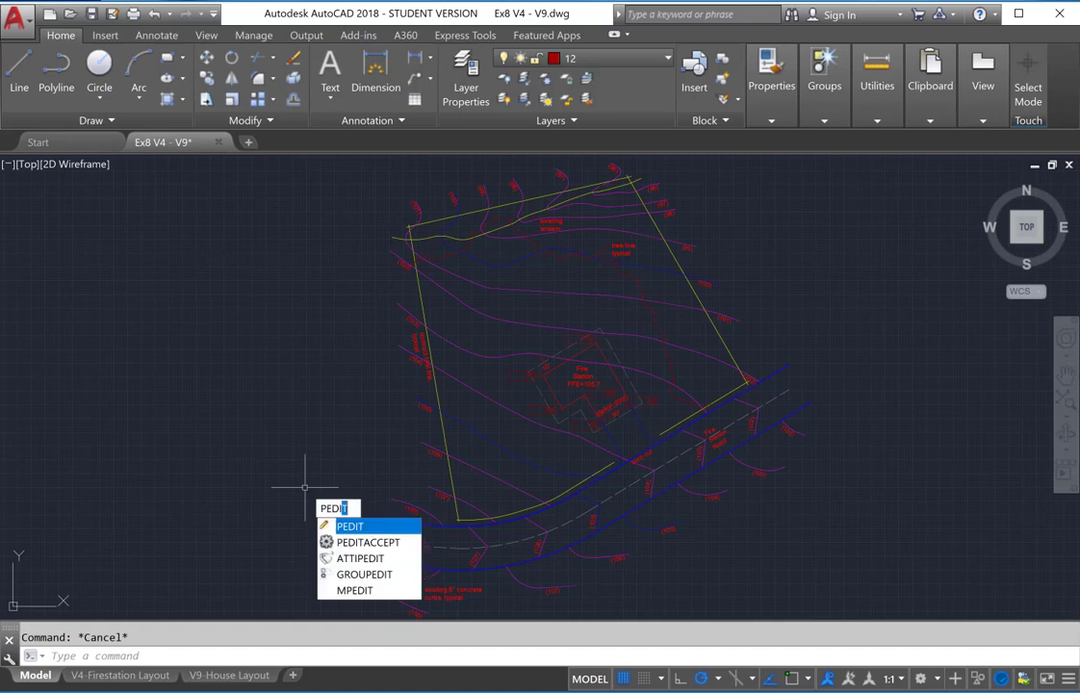
pyautogui.press('Return')
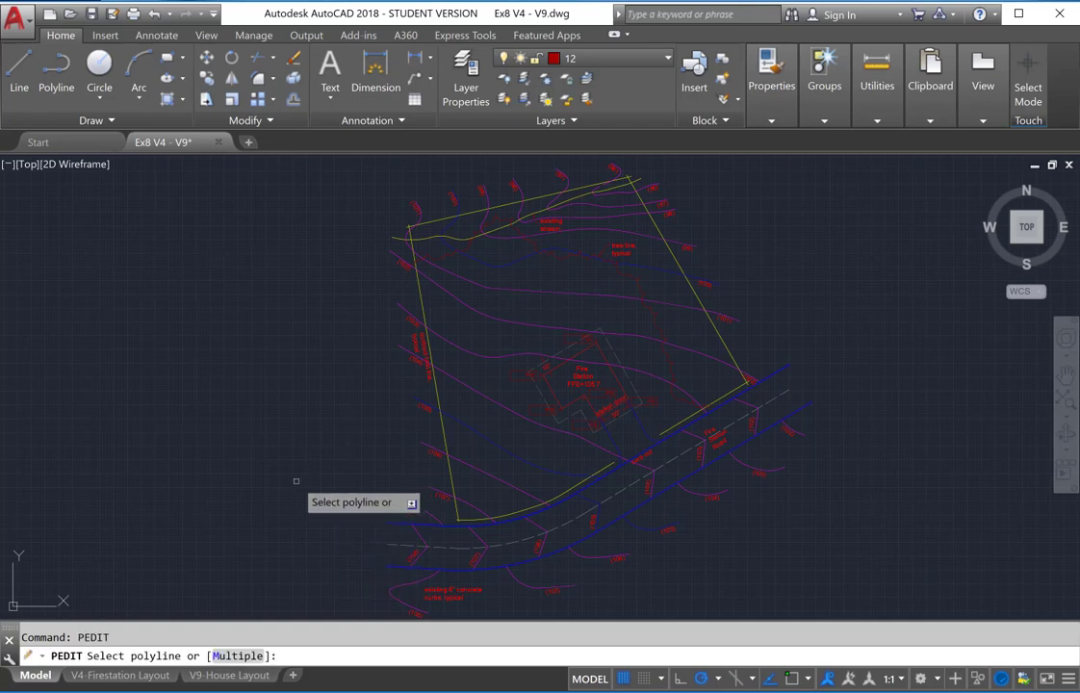
pyautogui.write('m')
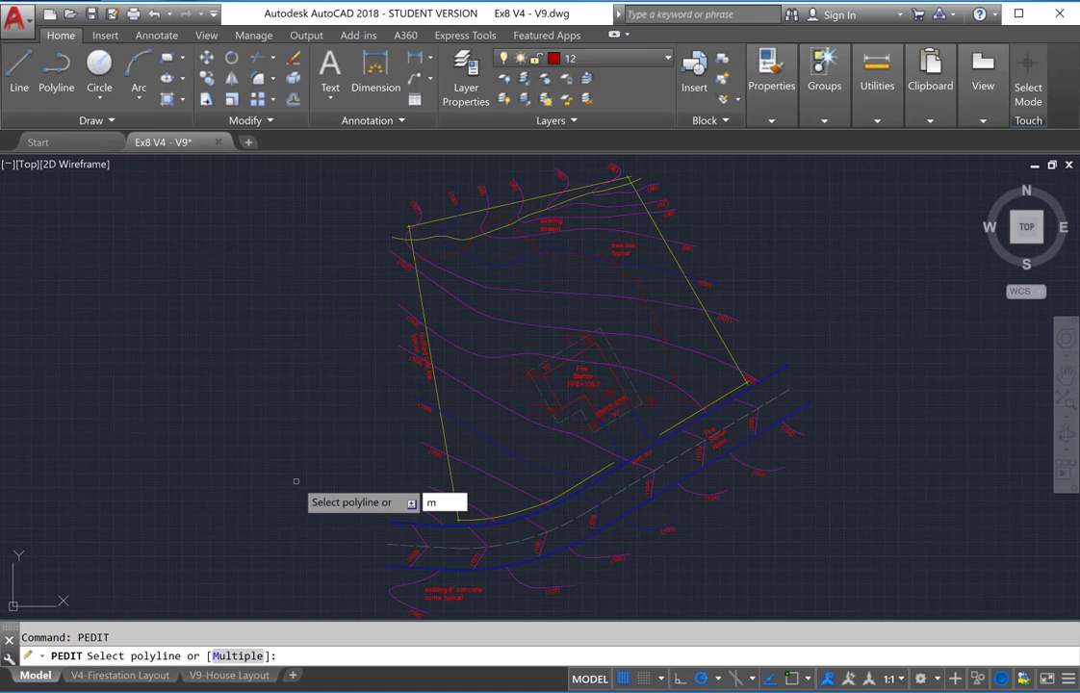
pyautogui.press('Return')
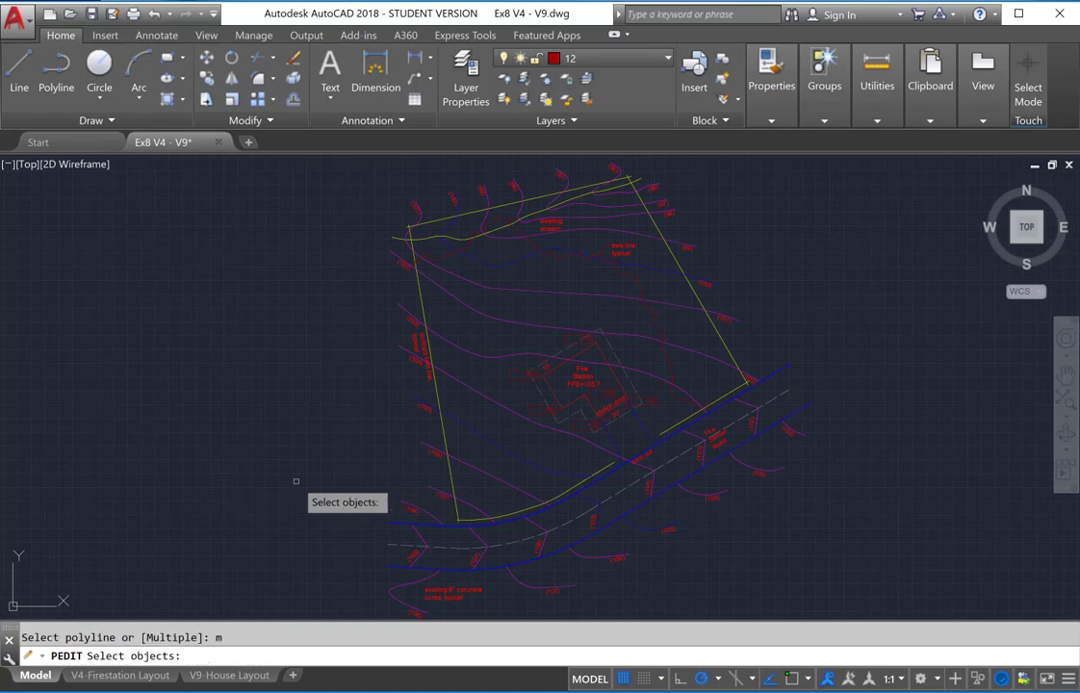
pyautogui.click(344, 178)
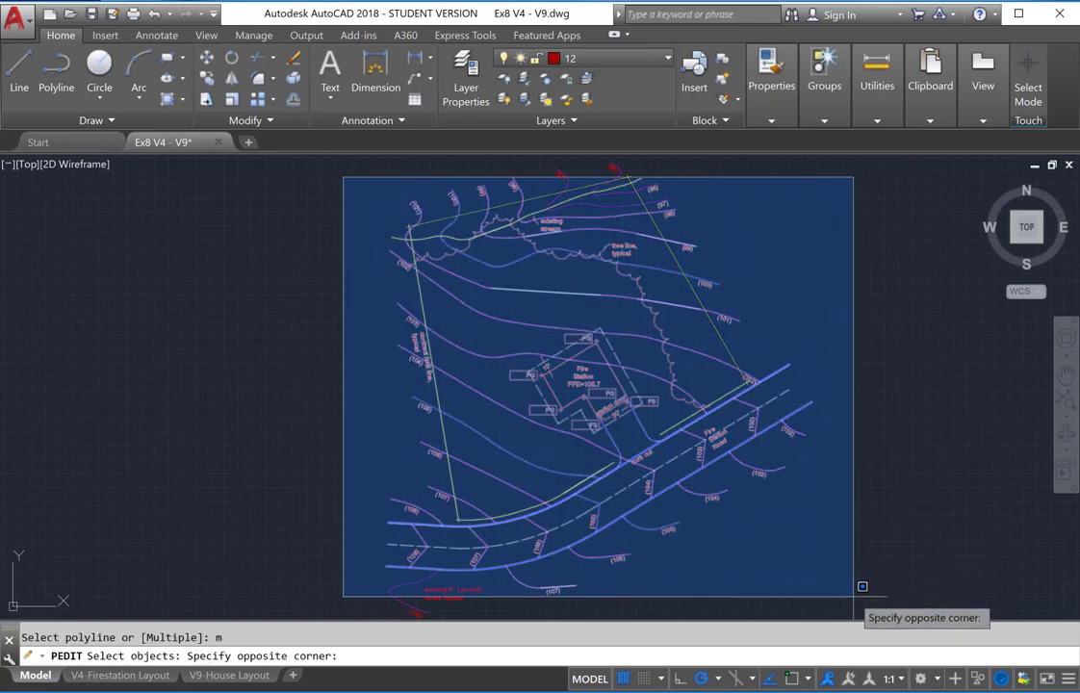
pyautogui.click(863, 586)
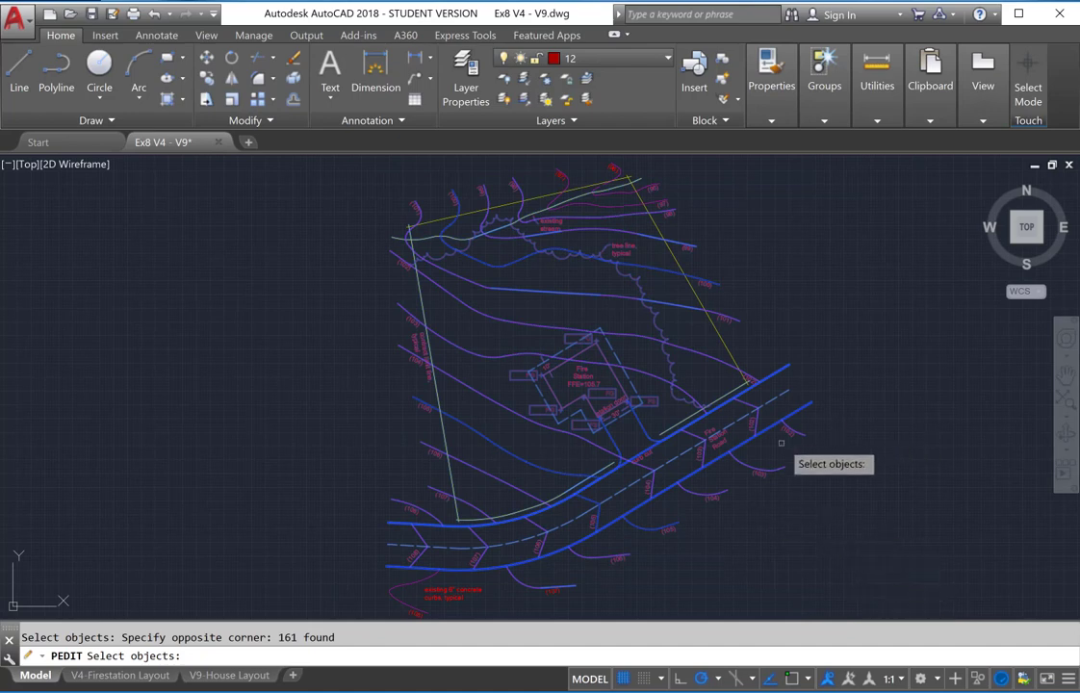
pyautogui.press('Return')
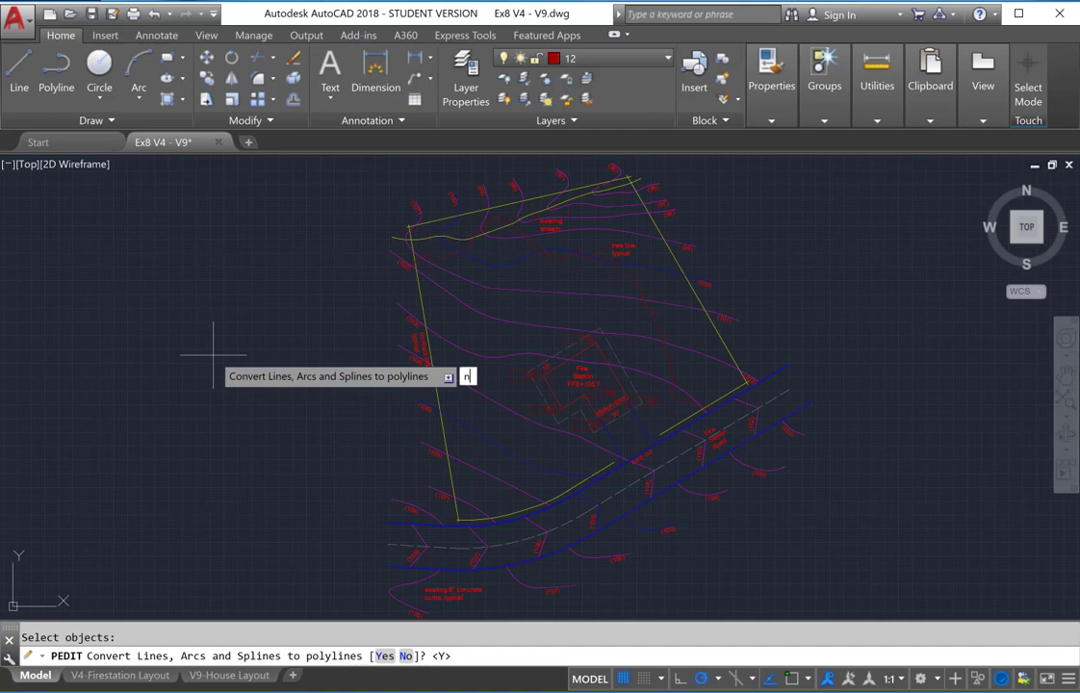
pyautogui.write('n')
pyautogui.press('Return')
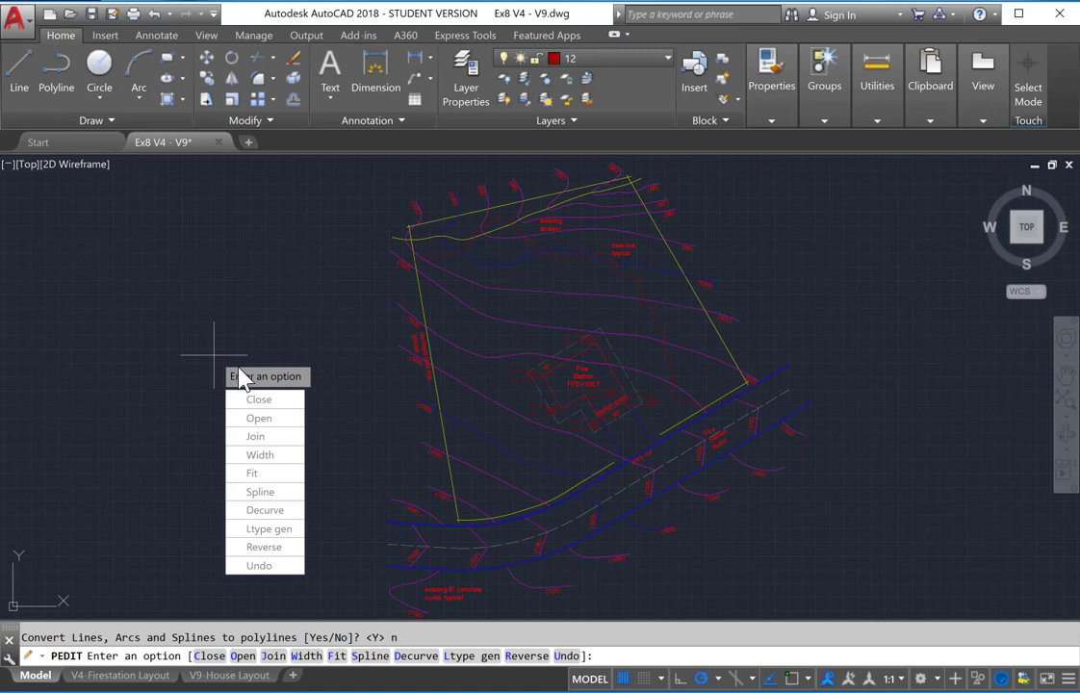
pyautogui.click(275, 530)
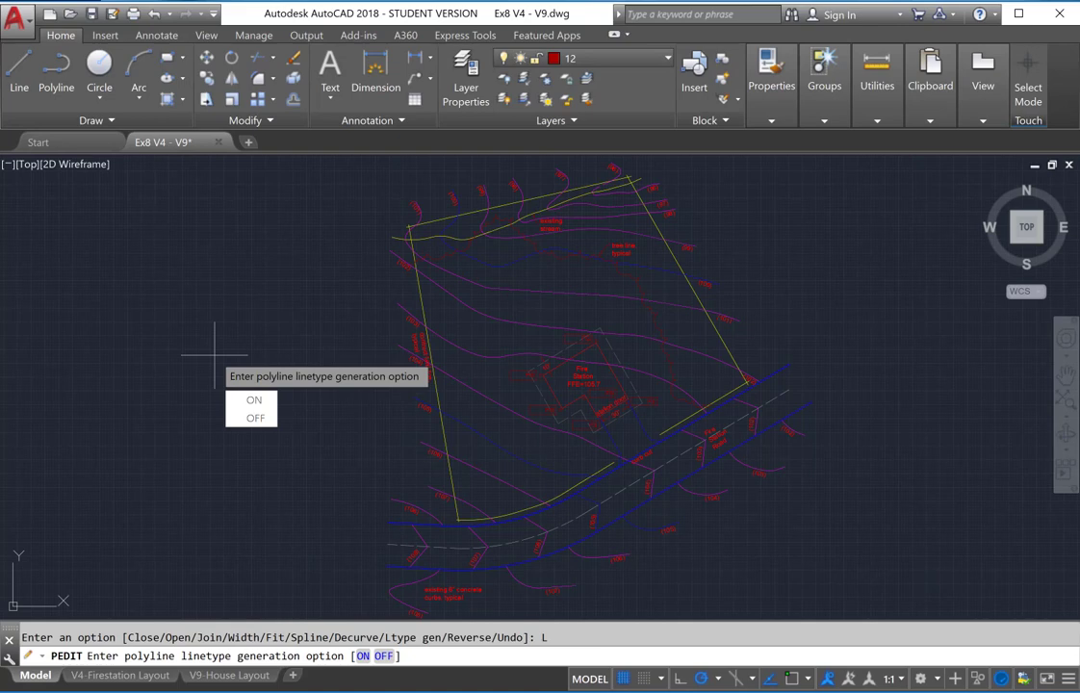
pyautogui.click(253, 404)
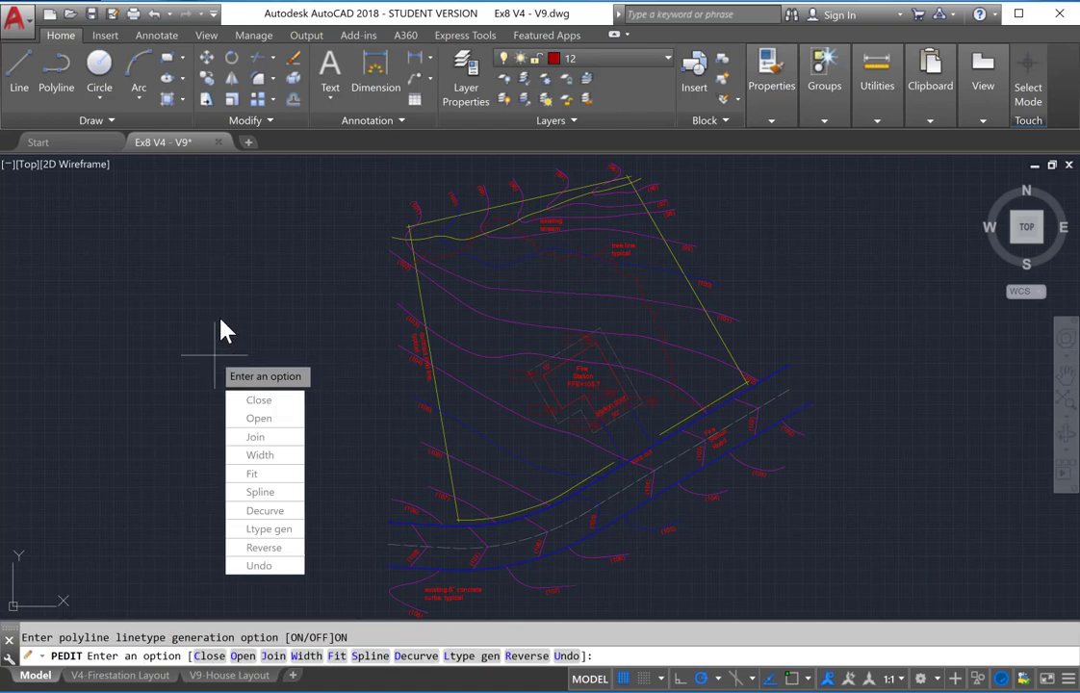
# Step: Finish the multiple polyline edit and exit the PEDIT command
pyautogui.press('Return')
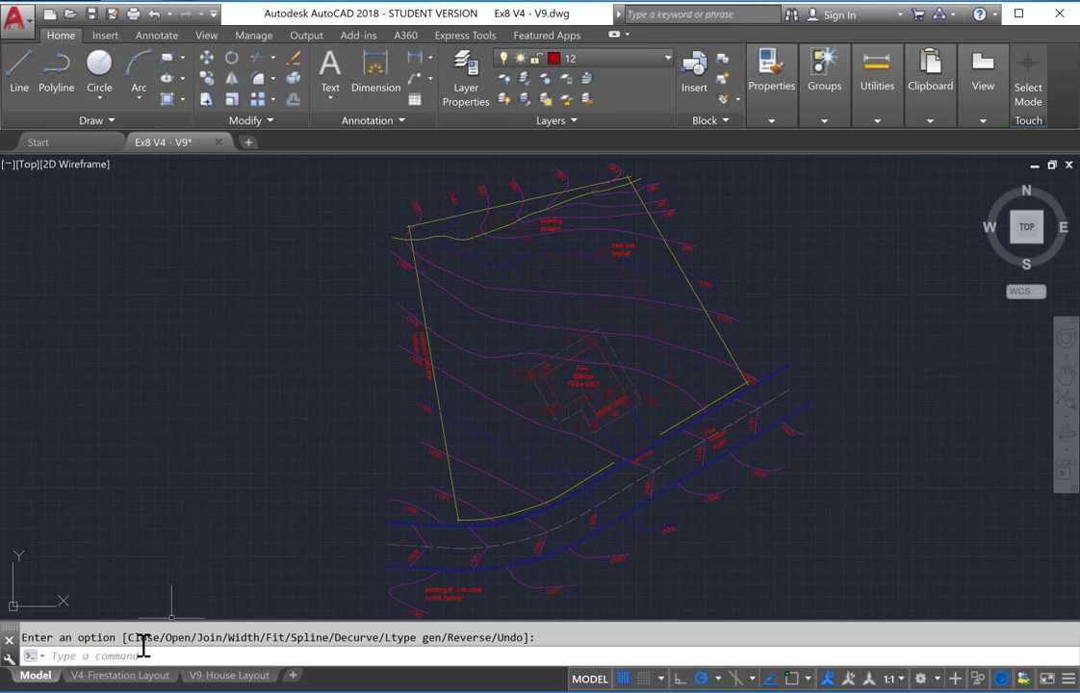
pyautogui.press('Return')
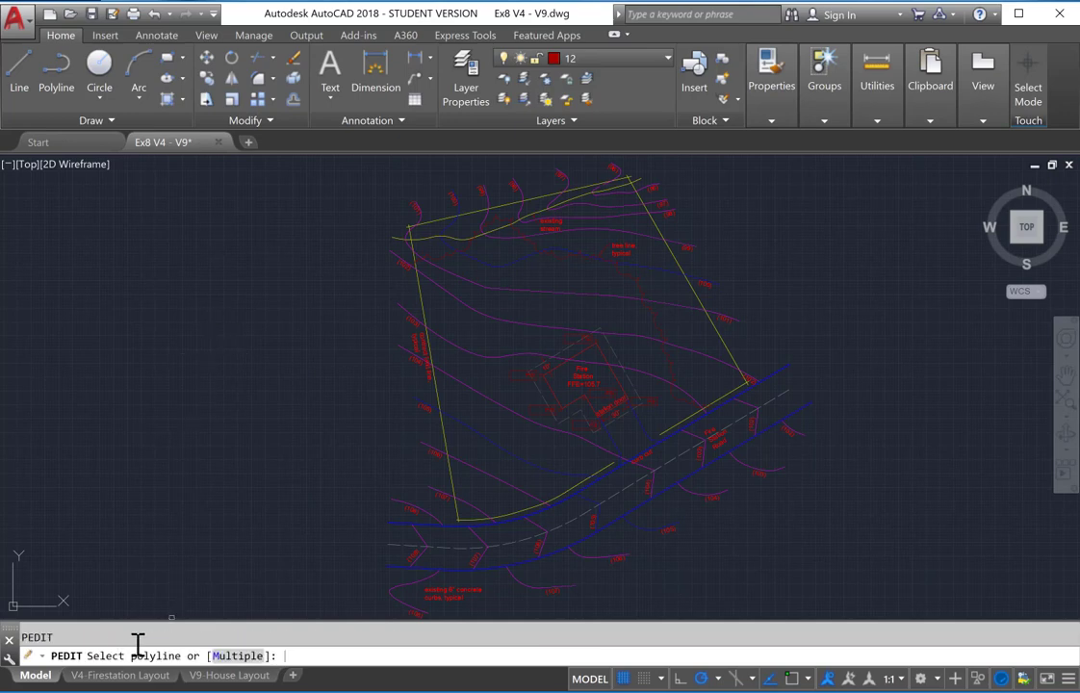
pyautogui.press('Escape')
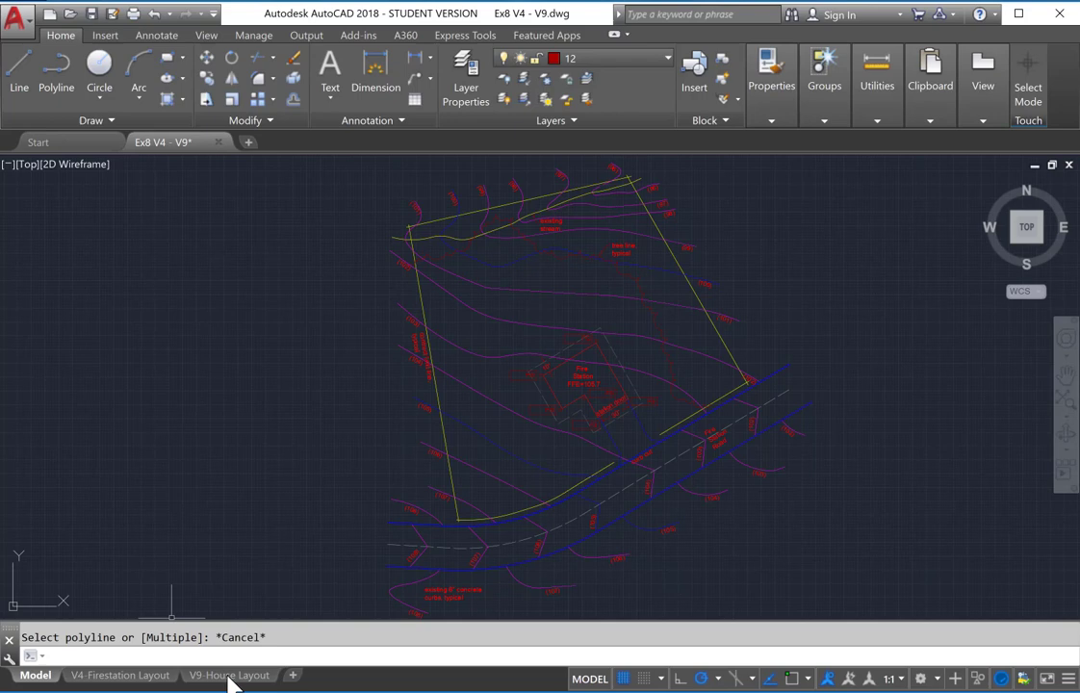
# Step: Preview the plot of V4-Firestation Layout again and check the dash patterns of the contours, stream and contract limit line up close
pyautogui.click(147, 679)
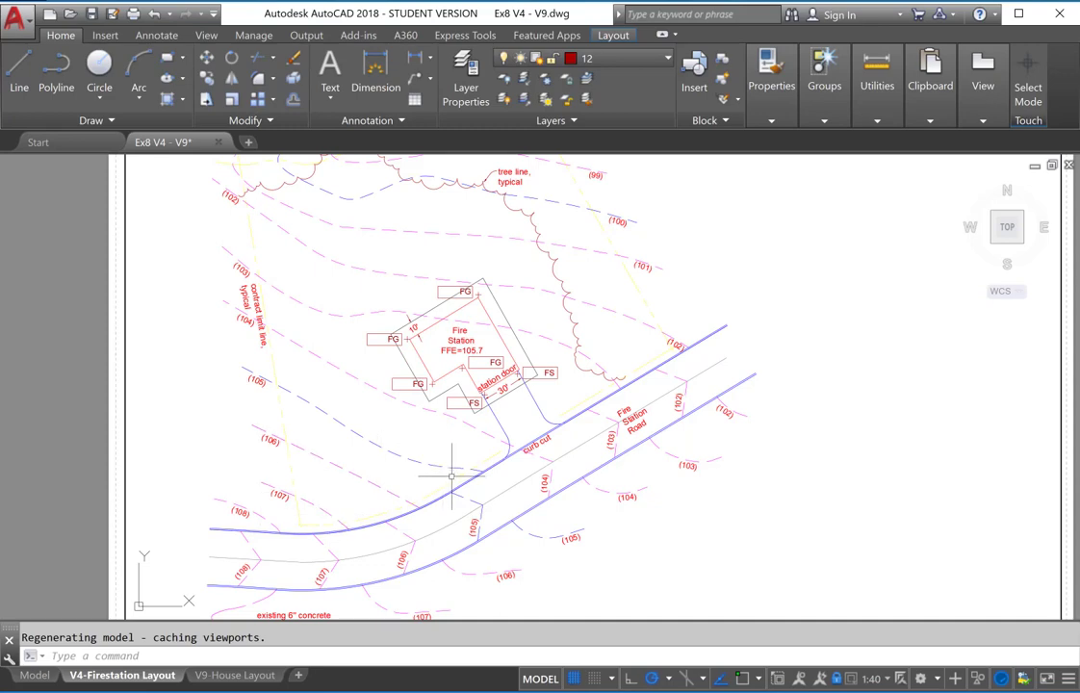
pyautogui.write('plot')
pyautogui.press('Return')
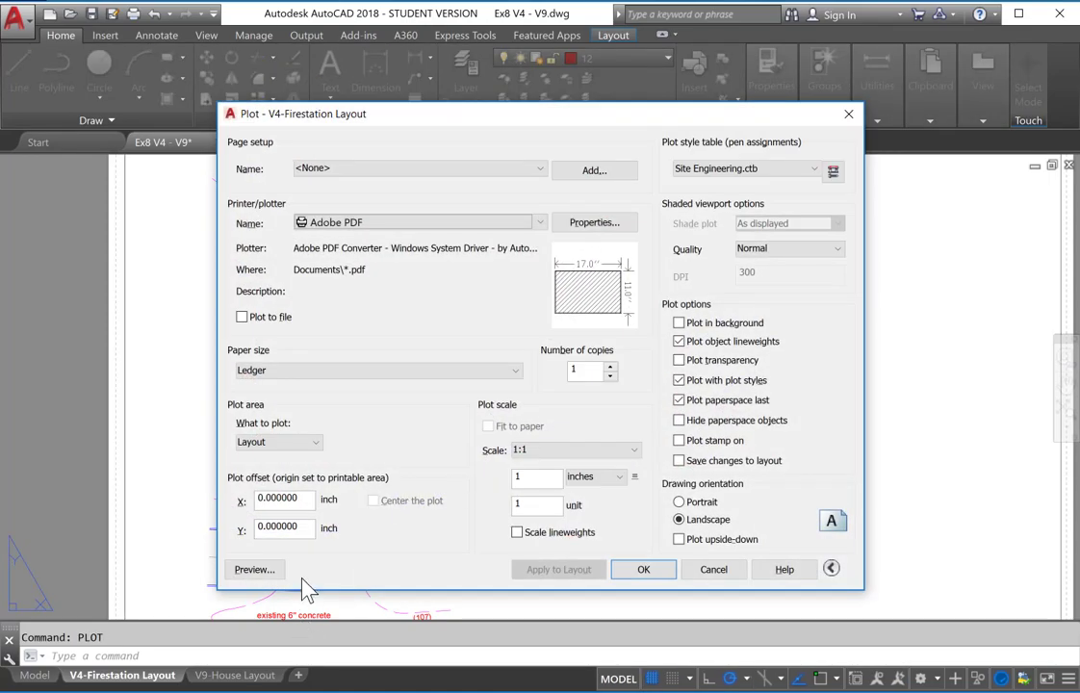
pyautogui.click(252, 574)
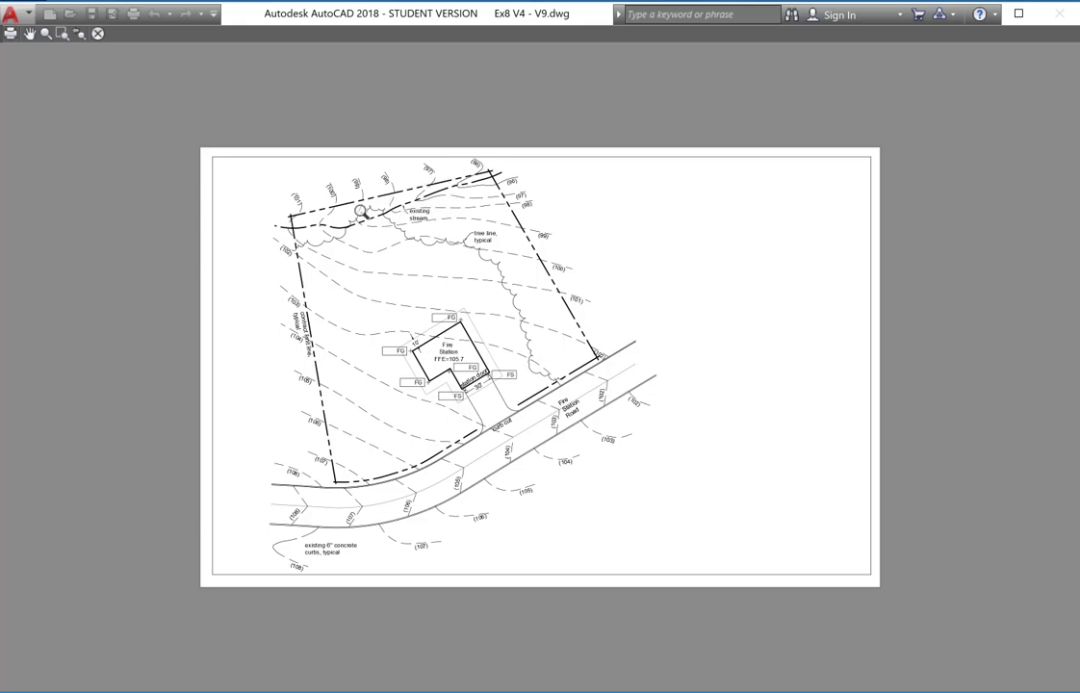
pyautogui.scroll(4, 430, 315)
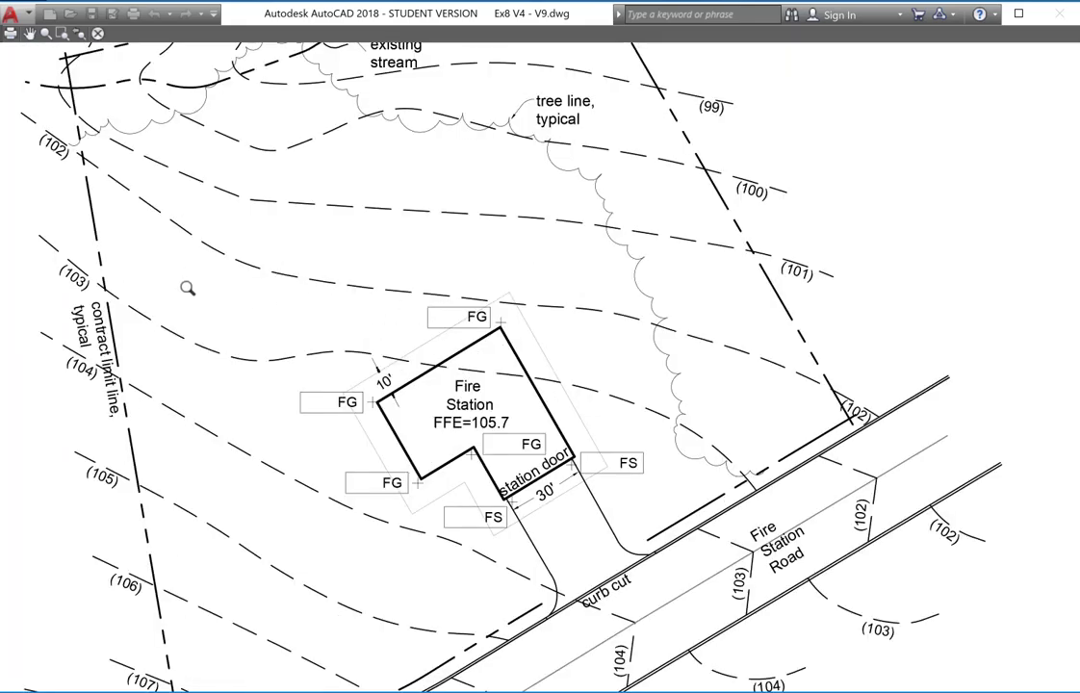